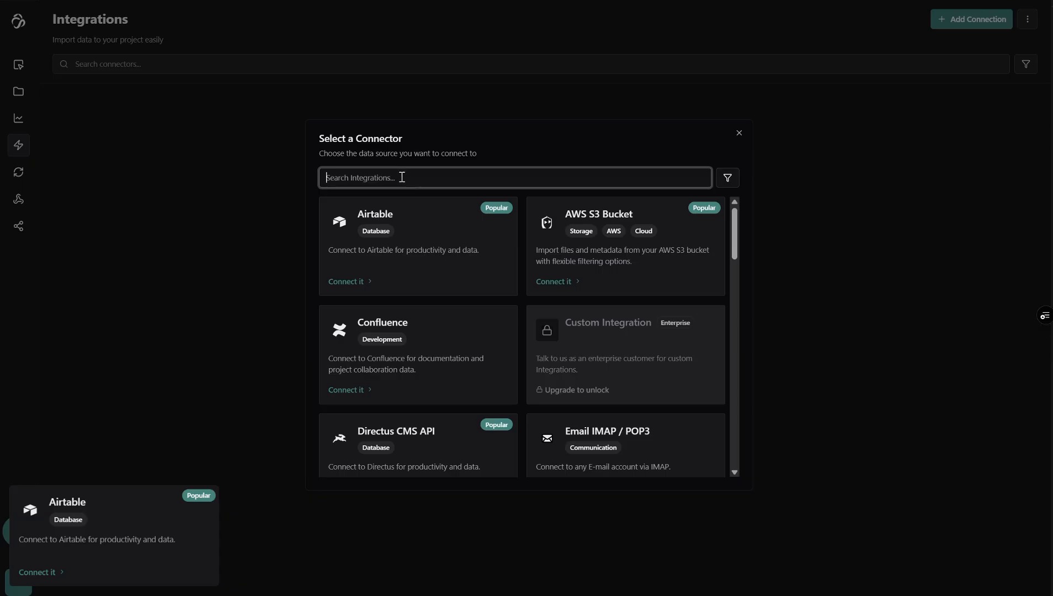
type("airtab")
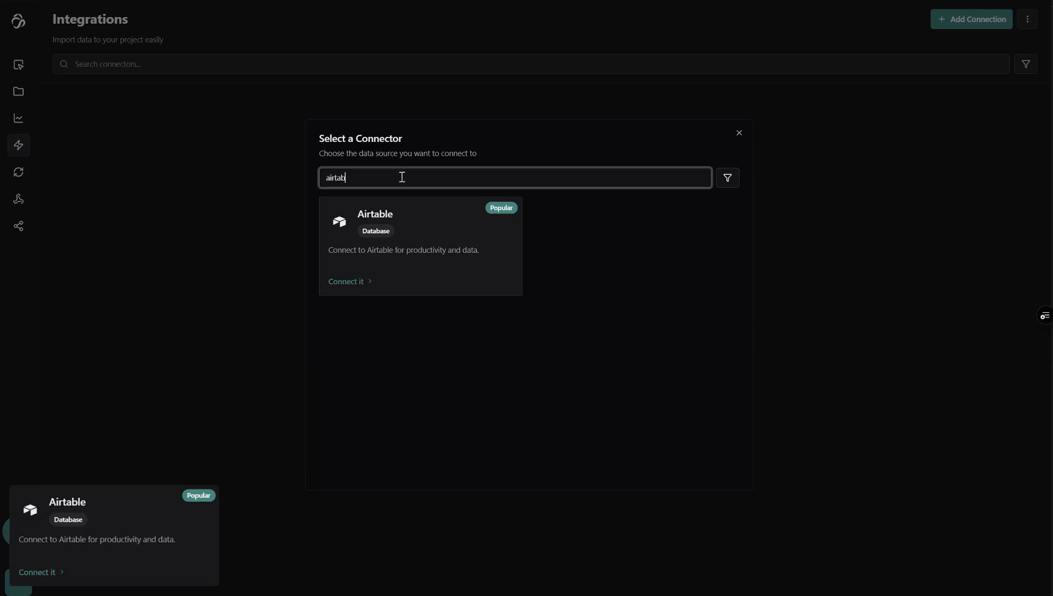
left_click(360, 283)
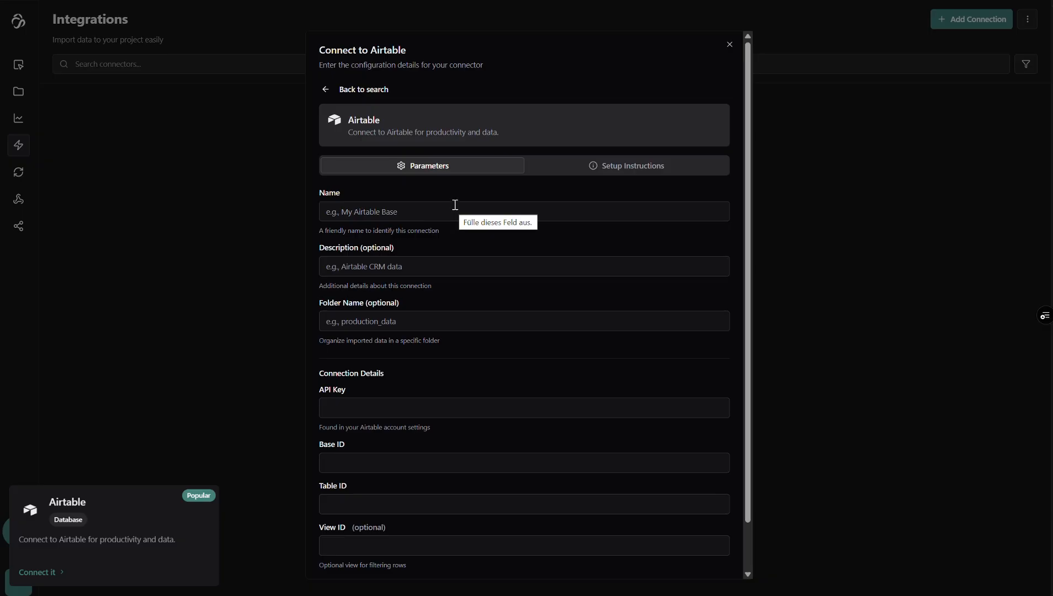
left_click(589, 169)
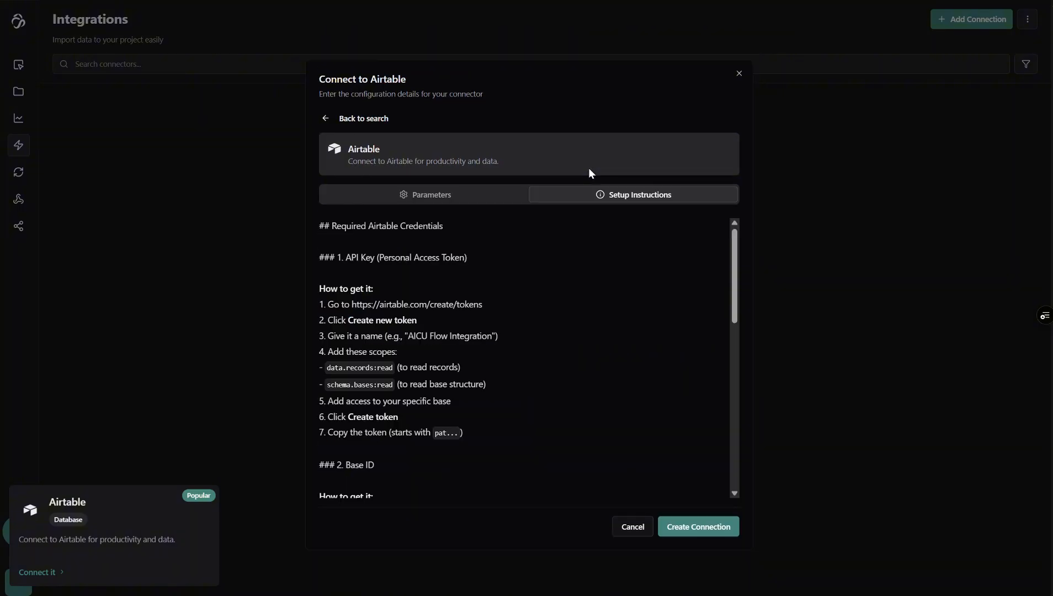
left_click_drag(483, 305, 353, 304)
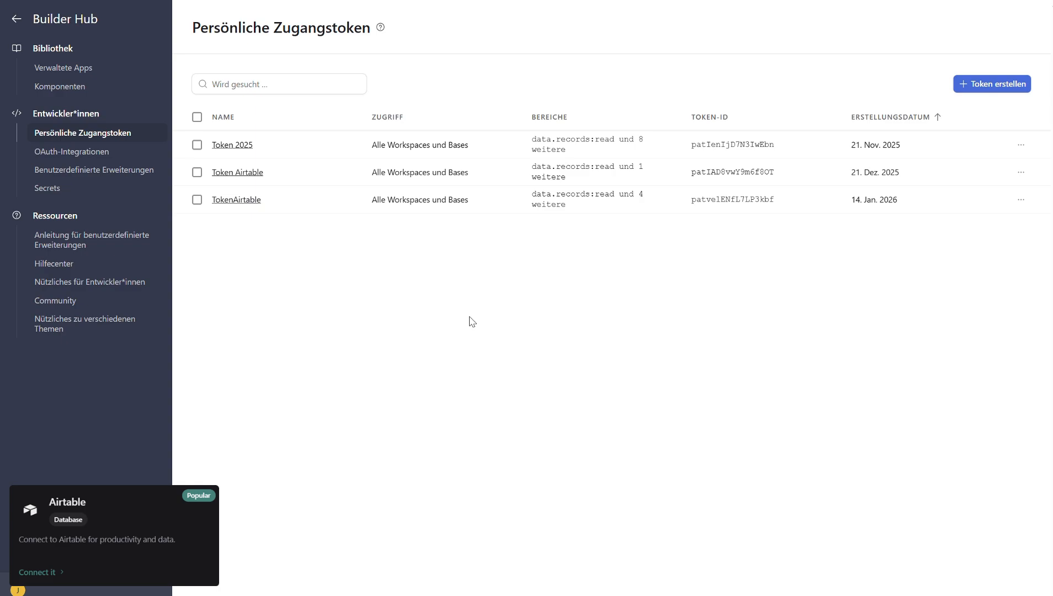
Start a new personal access token in Airtable and name it "Token 2026 - Video"
left_click(980, 88)
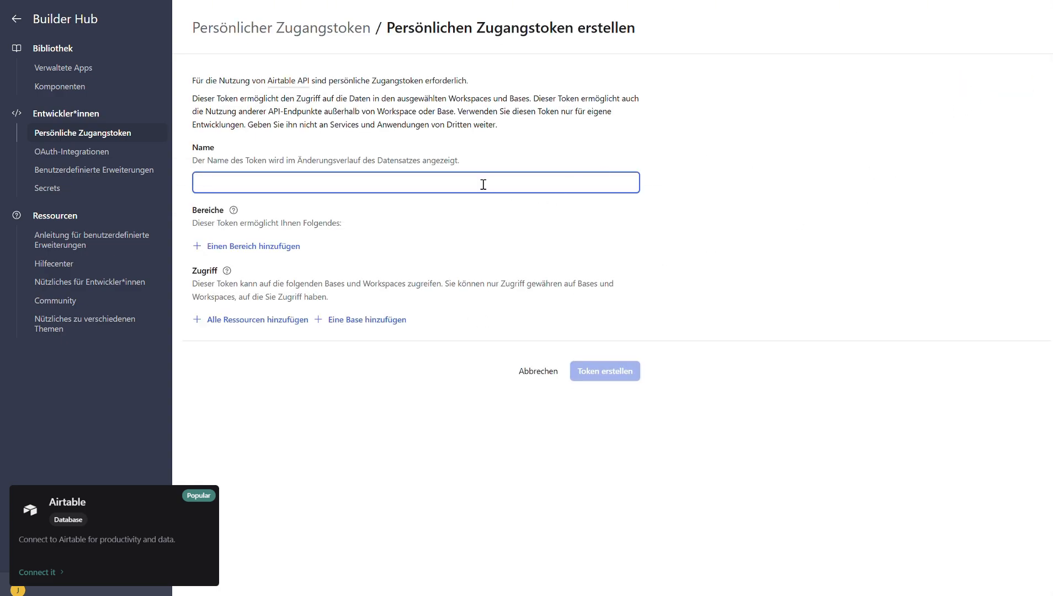
type("Token 2026 - Video")
left_click(511, 238)
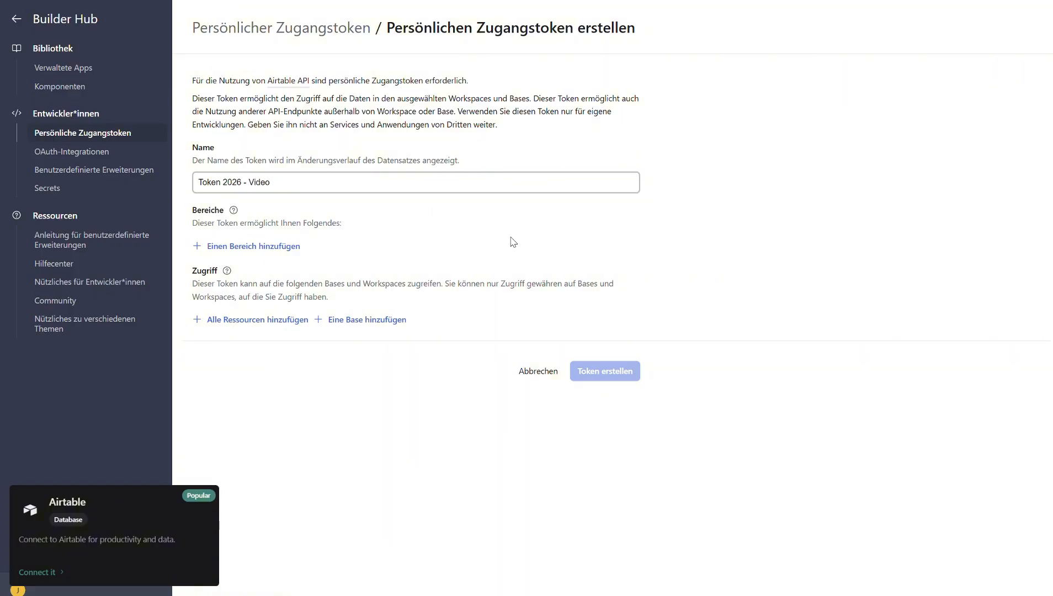
Add the scopes data.records:read and schema.bases:read to the new token
left_click(272, 252)
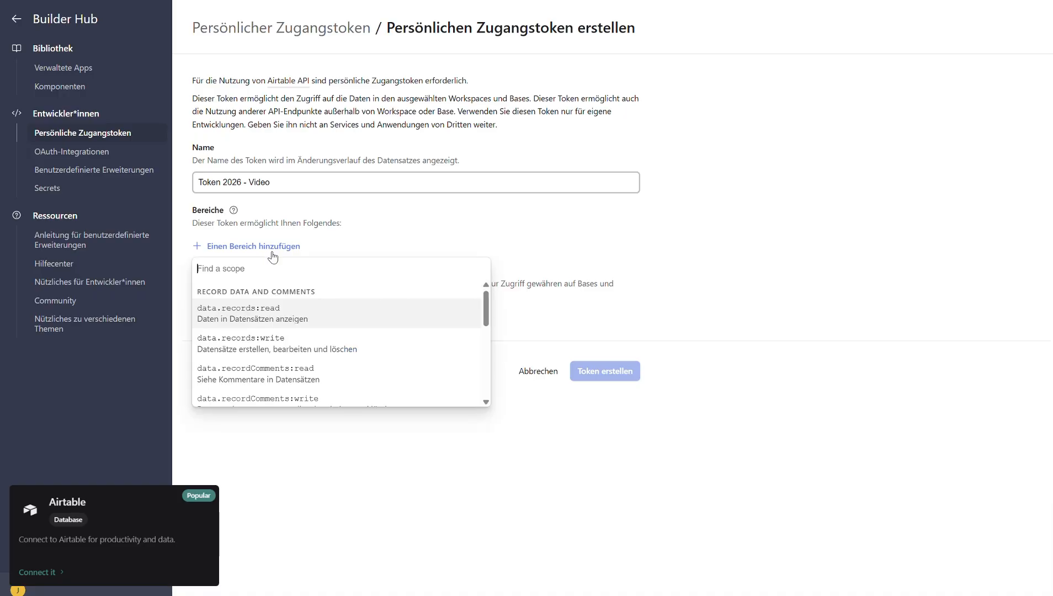
left_click(277, 314)
left_click(264, 276)
scroll(289, 350, "down", 1)
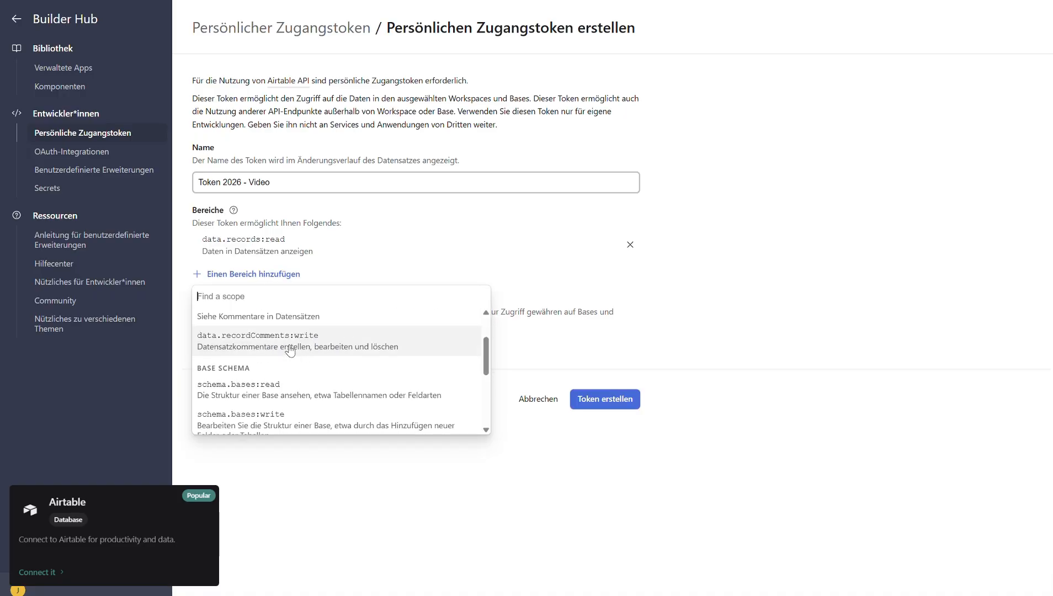
left_click(289, 388)
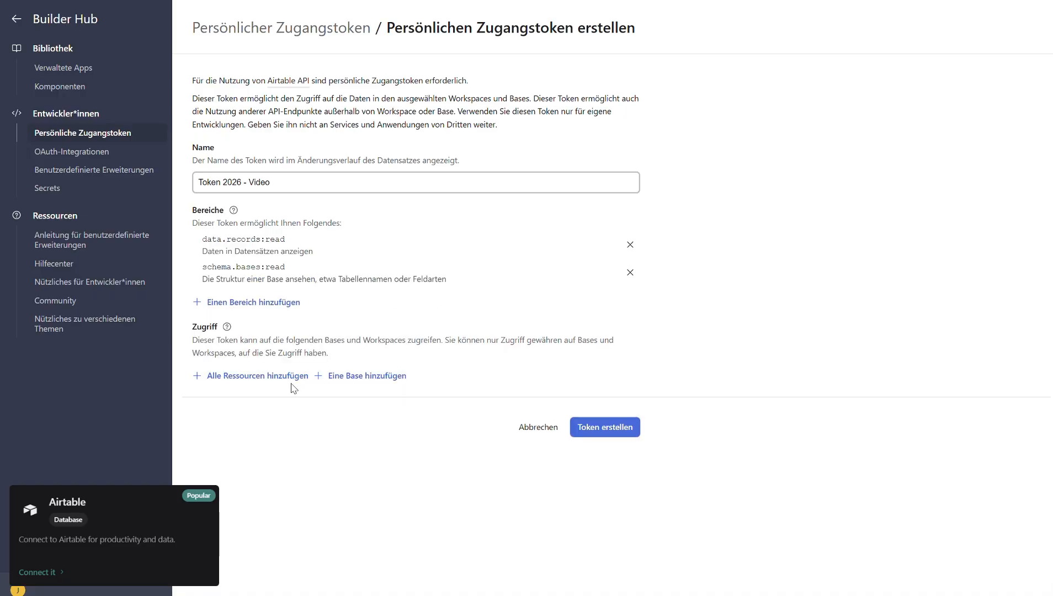
Add the scopes data.records:write, data.recordComments:read, data.recordComments:write and schema.bases:write to the token
left_click(275, 309)
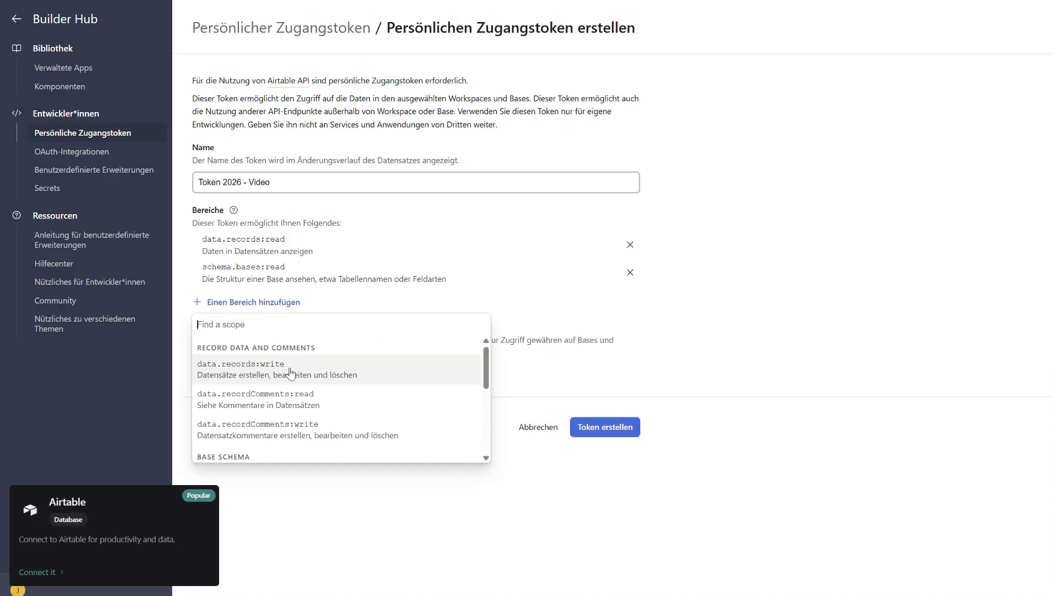
left_click(290, 371)
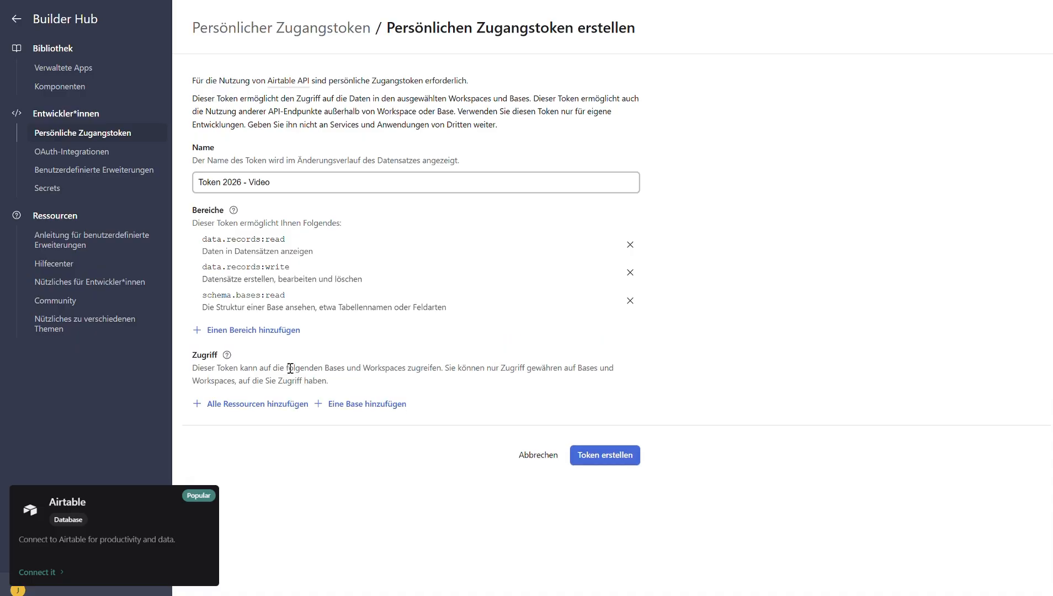
left_click(277, 330)
left_click(295, 406)
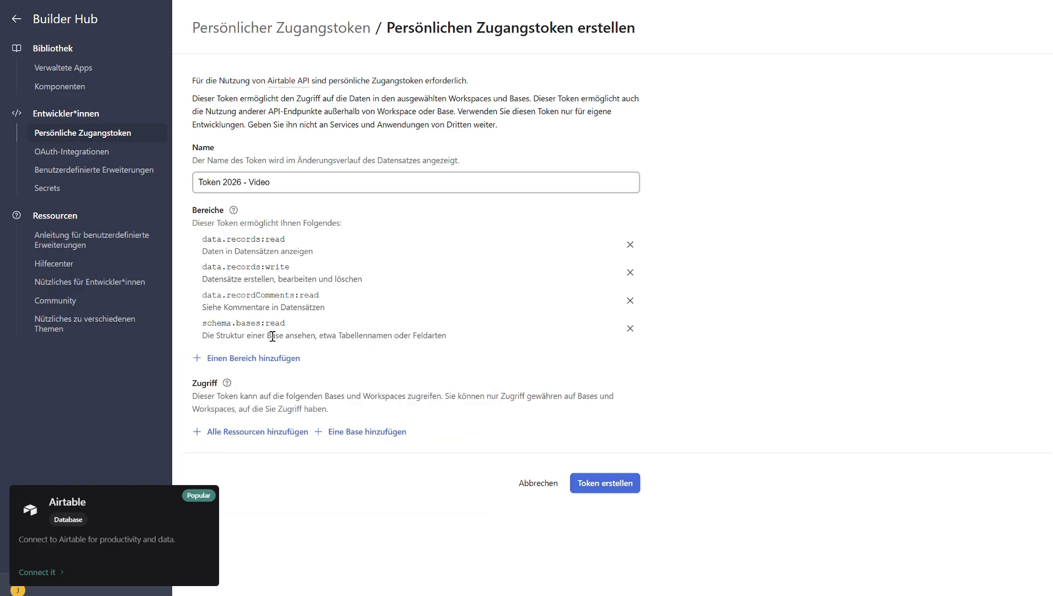
left_click(272, 357)
left_click(273, 433)
left_click(268, 392)
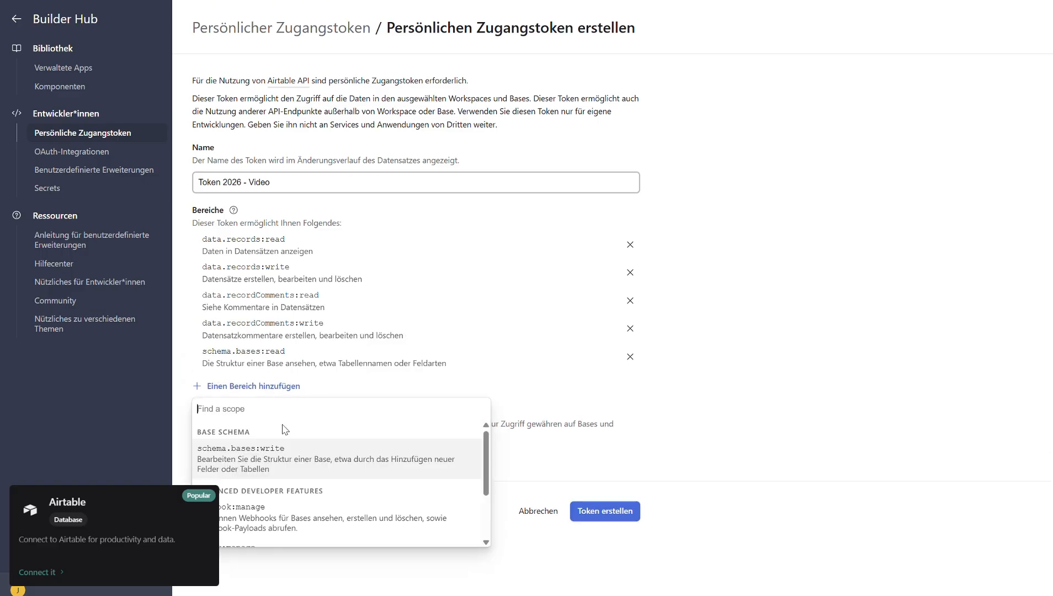
left_click(283, 463)
Check the remaining scopes without adding any, and create the token
left_click(271, 415)
scroll(287, 458, "down", 1)
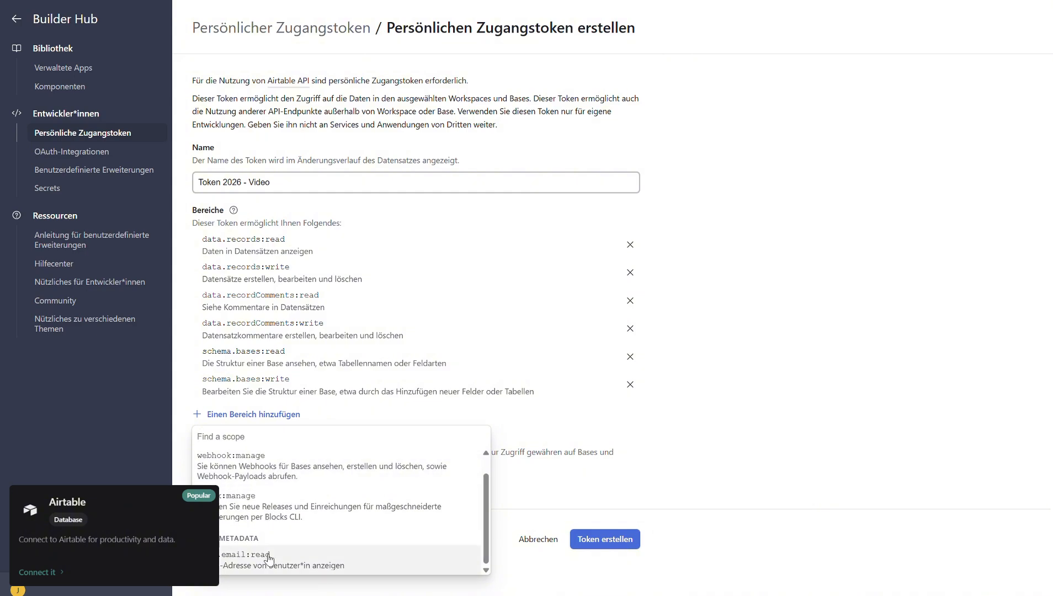
left_click(577, 382)
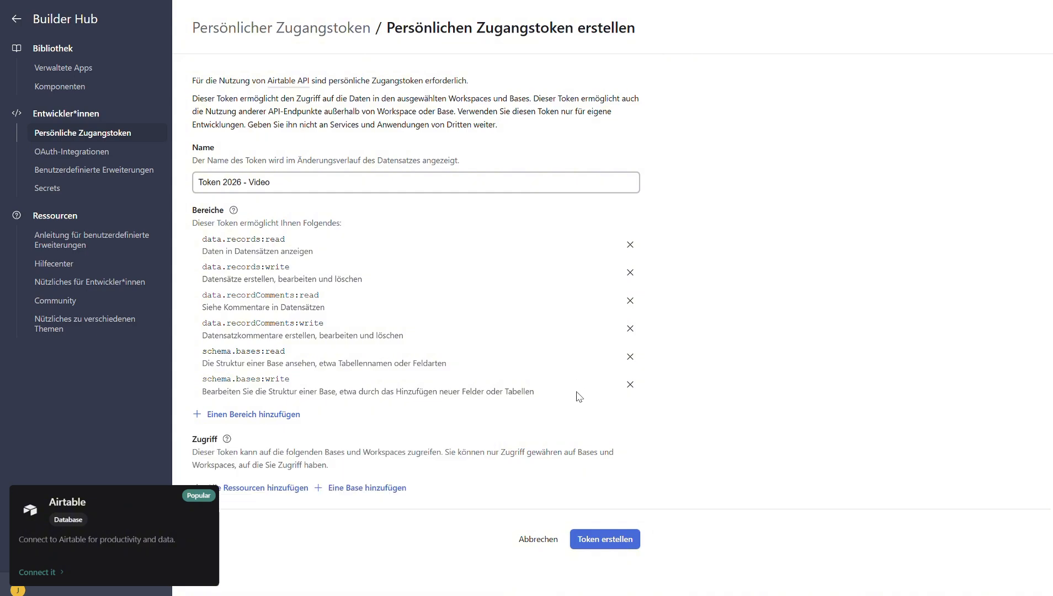
left_click(604, 545)
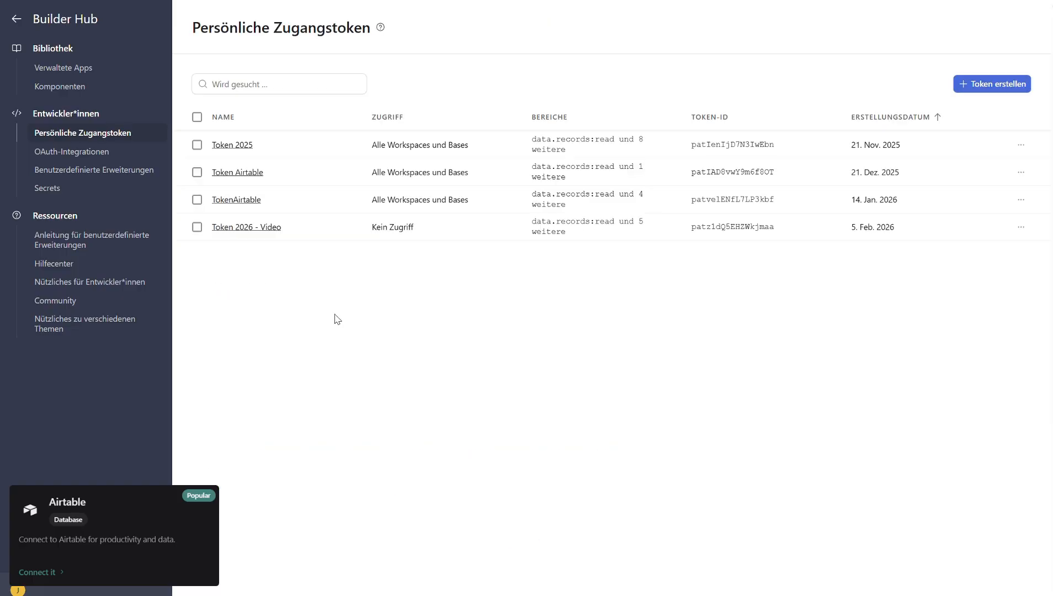
Edit "Token 2026 - Video" to grant access to all current and future bases in all workspaces, and save the changes
left_click(267, 229)
left_click(334, 29)
left_click(273, 229)
left_click(251, 424)
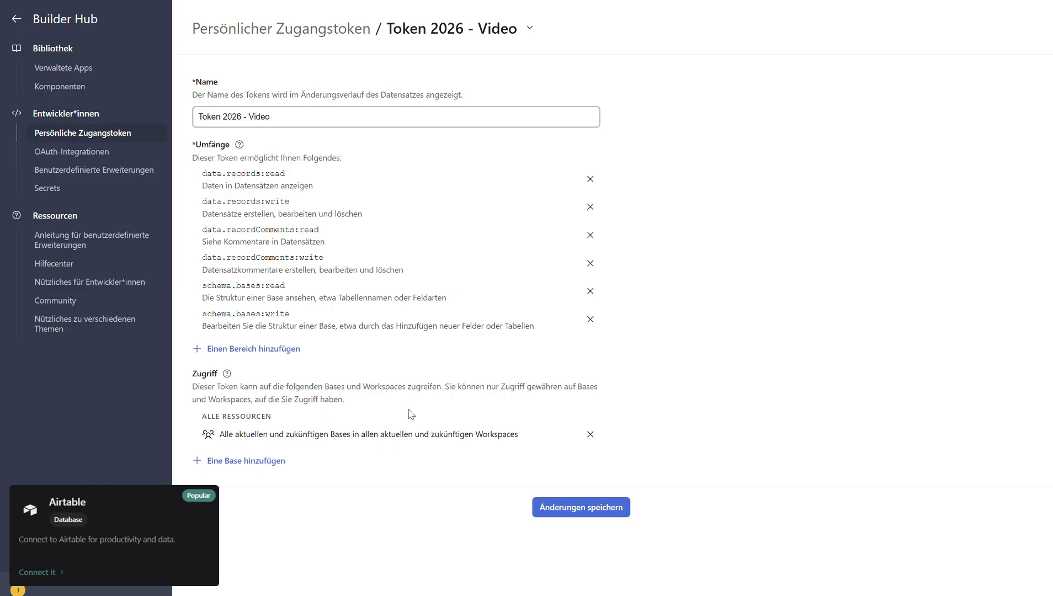
left_click(563, 516)
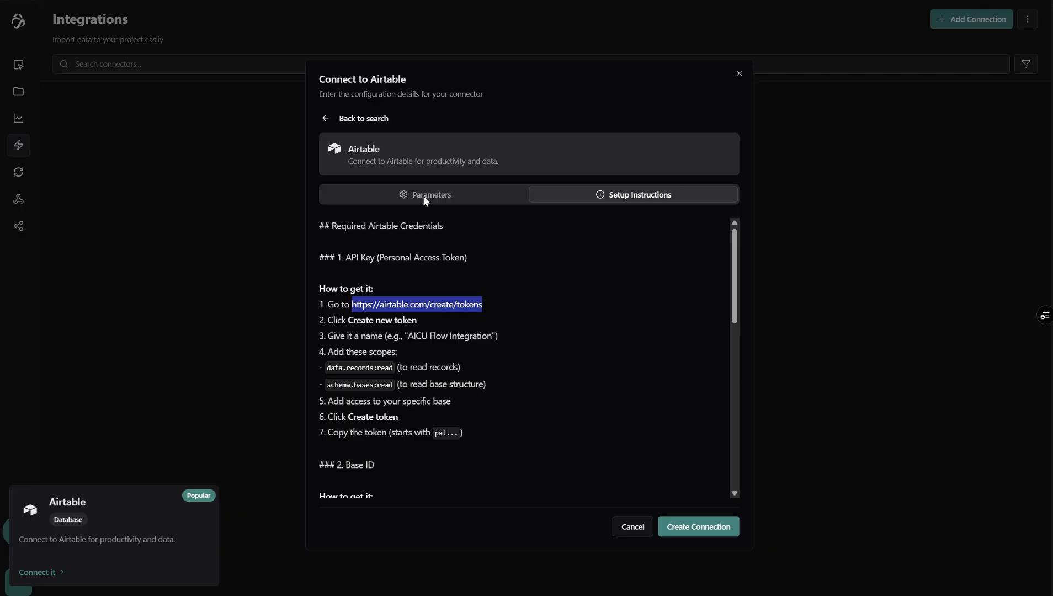
Switch back to aicuflow and paste the Airtable access token into the connection's API Key field
left_click(423, 195)
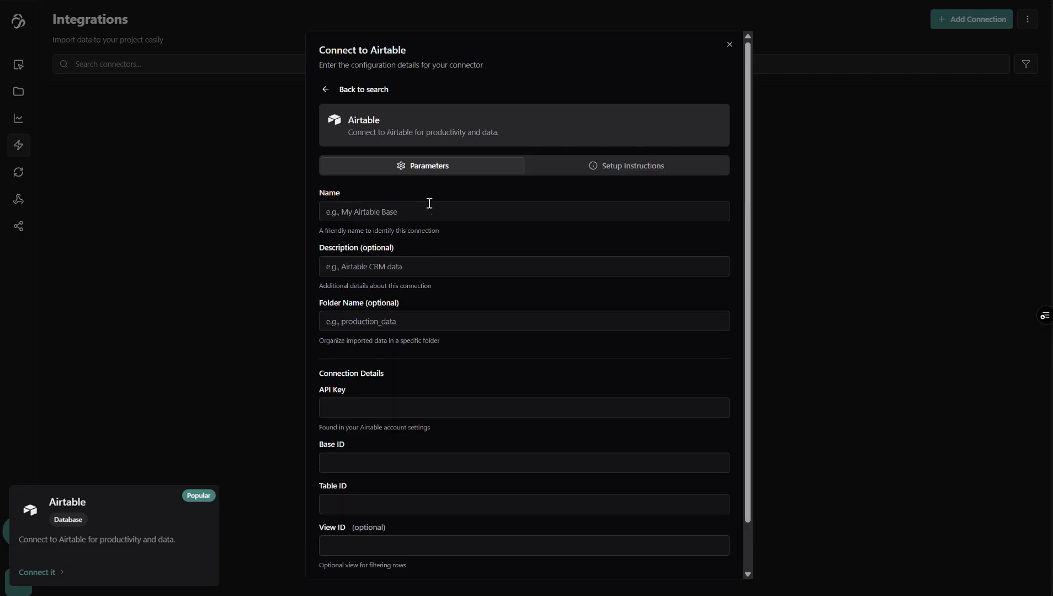
left_click(371, 408)
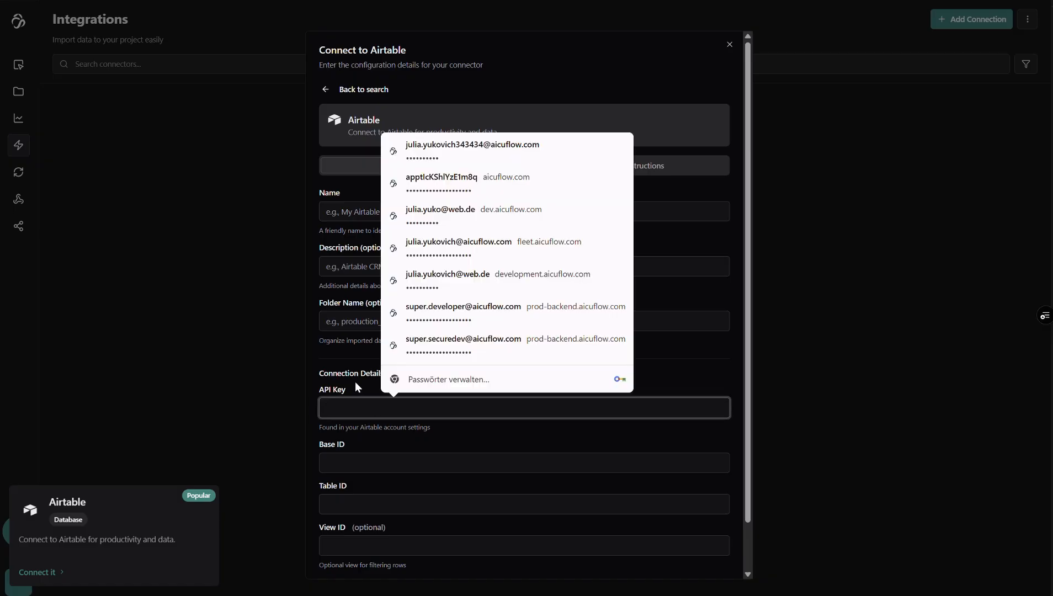
left_click(391, 378)
left_click(400, 407)
key("ctrl+v")
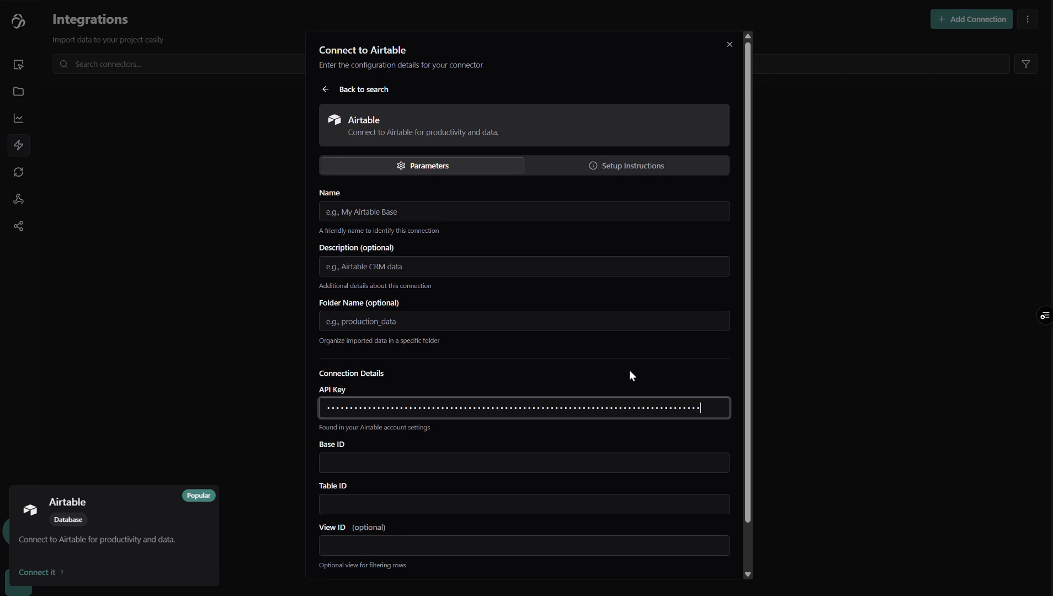
left_click(630, 371)
Name the Airtable connection "Airtable 2026"
left_click(390, 212)
type("Airtable 20")
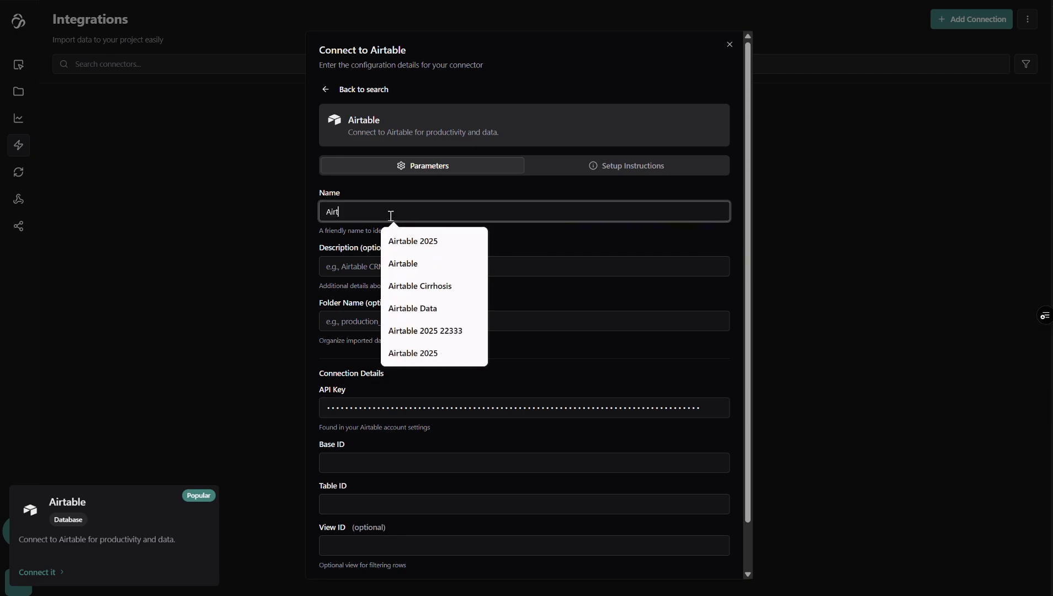
type("25")
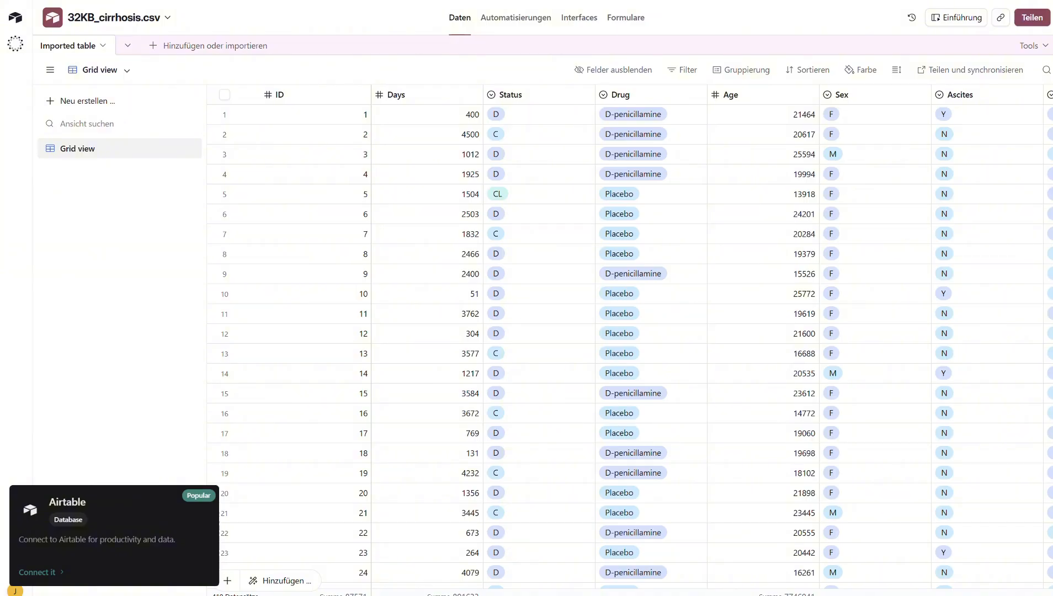
Copy the grid view URL of the 32KB_cirrhosis.csv base in Airtable and paste it into the connection's Base ID
key("ctrl+l")
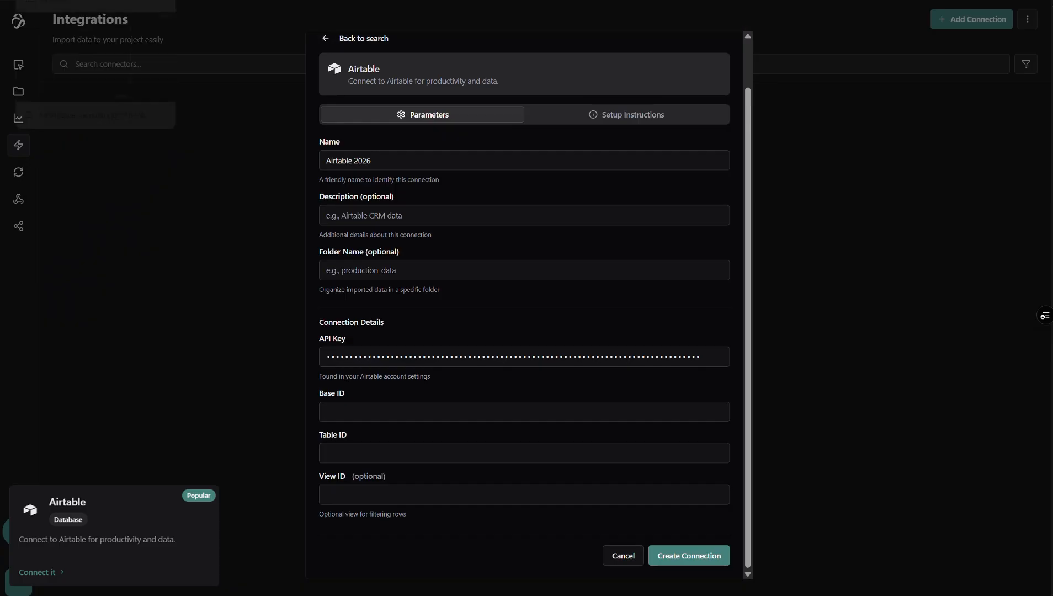
left_click(77, 1)
left_click(369, 412)
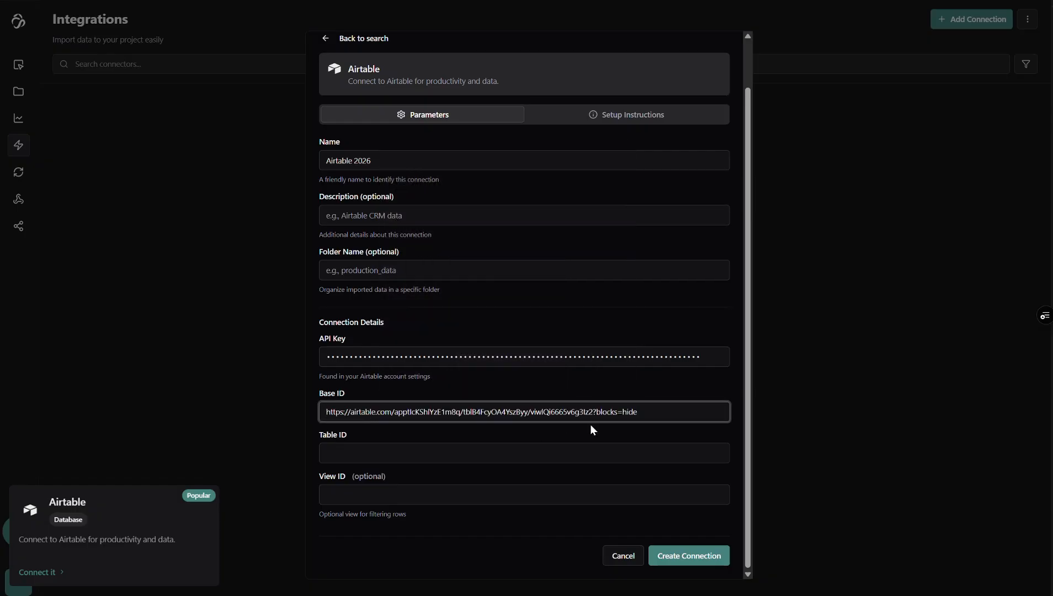
left_click_drag(650, 412, 595, 415)
key("BackSpace")
left_click_drag(393, 413, 327, 415)
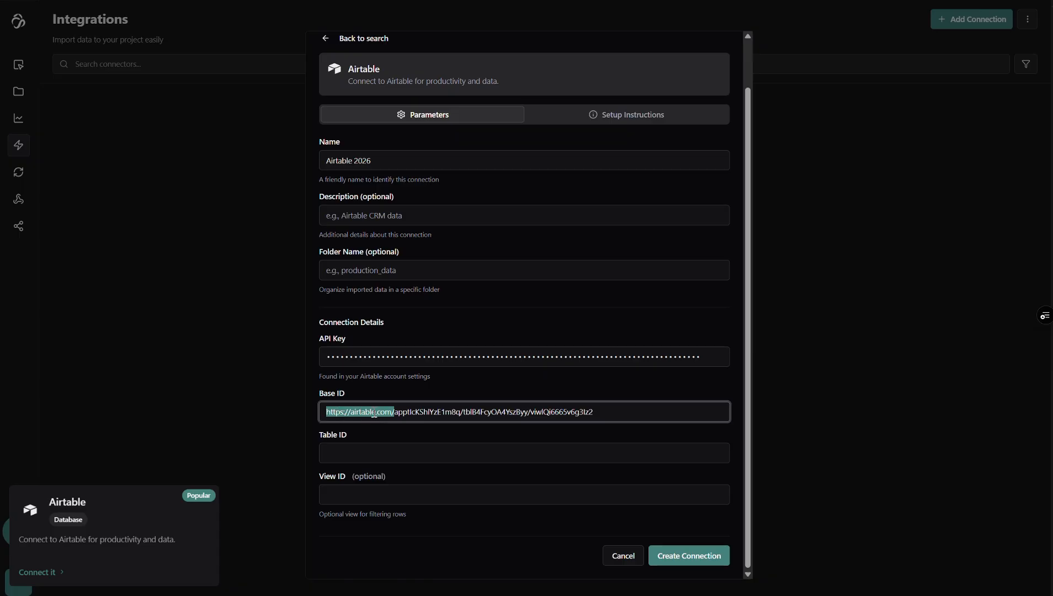
key("BackSpace")
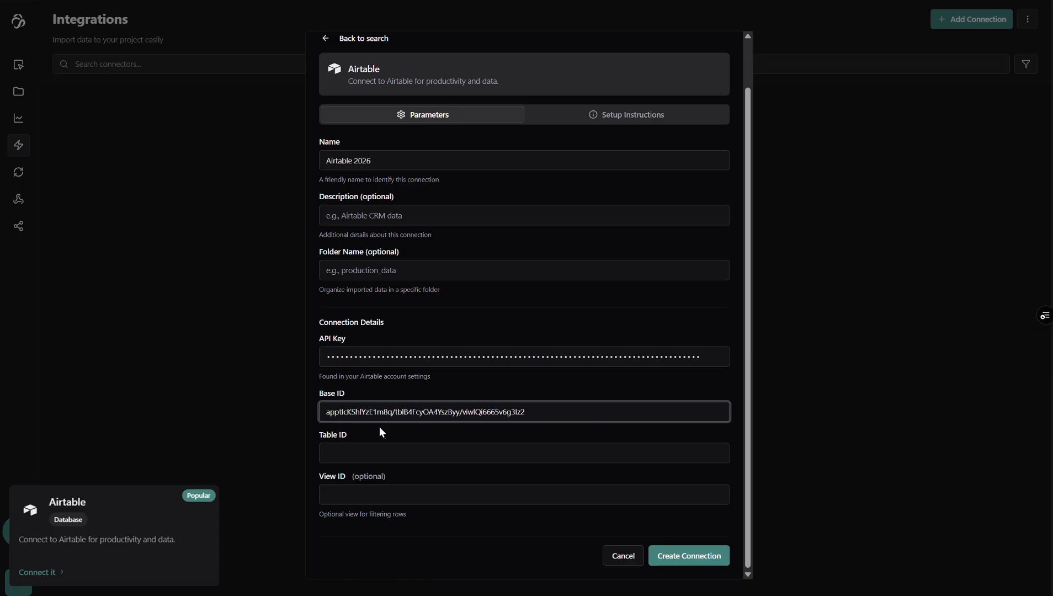
Move the last segment of the Base ID text, starting with "viw", into the View ID
left_click(531, 412)
left_click_drag(531, 413, 326, 413)
left_click(365, 415)
left_click_drag(397, 415, 394, 415)
left_click_drag(524, 417, 465, 418)
key("ctrl+c")
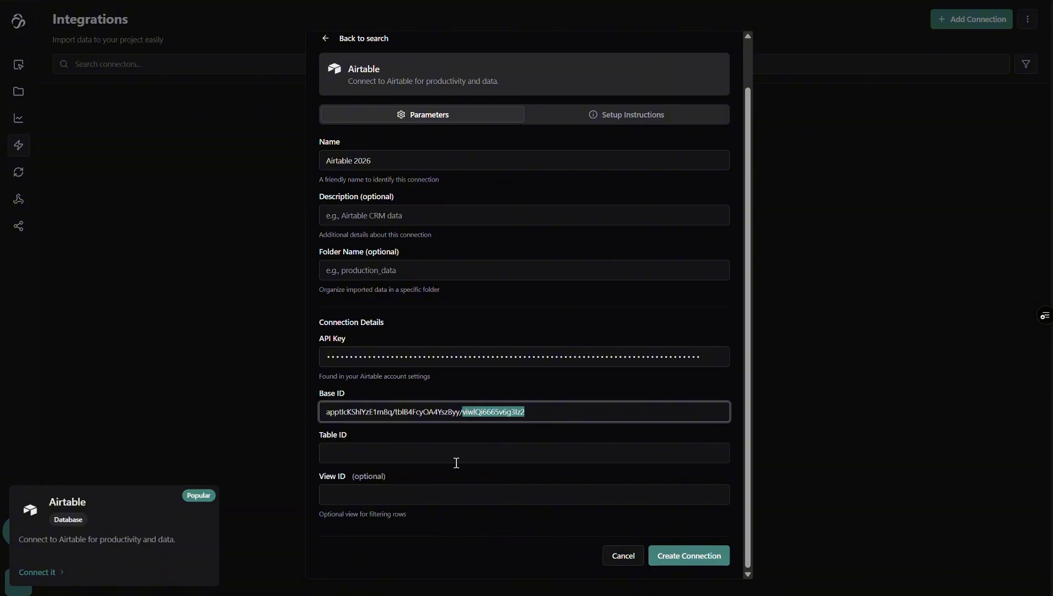
left_click(387, 495)
key("ctrl+v")
Delete the trailing slash from the Base ID and copy its segment starting with "tbl" into the Table ID
left_click_drag(524, 413, 397, 418)
key("BackSpace")
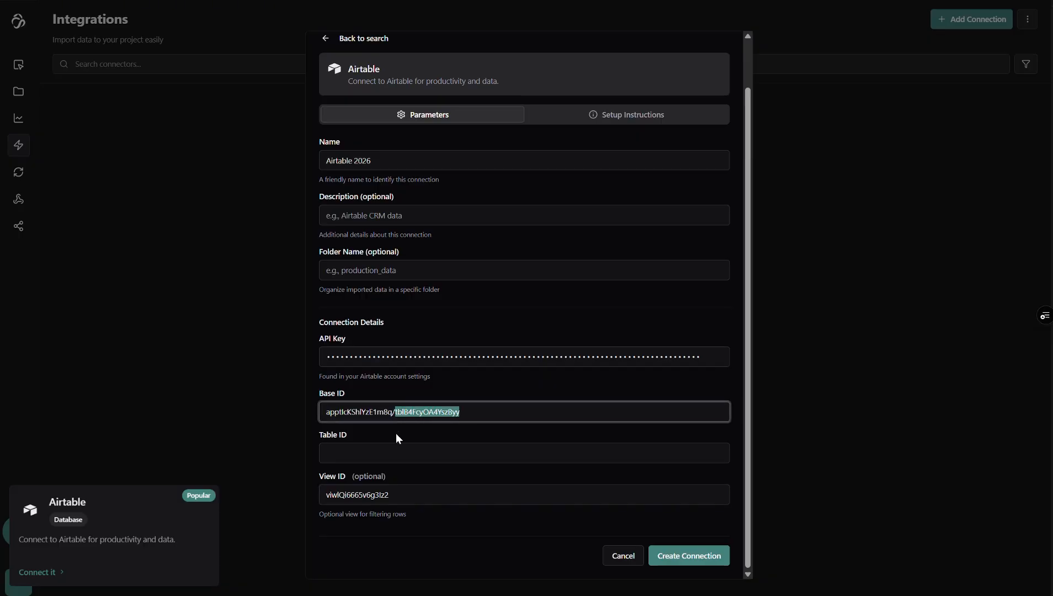
key("ctrl+c")
left_click(379, 453)
key("ctrl+v")
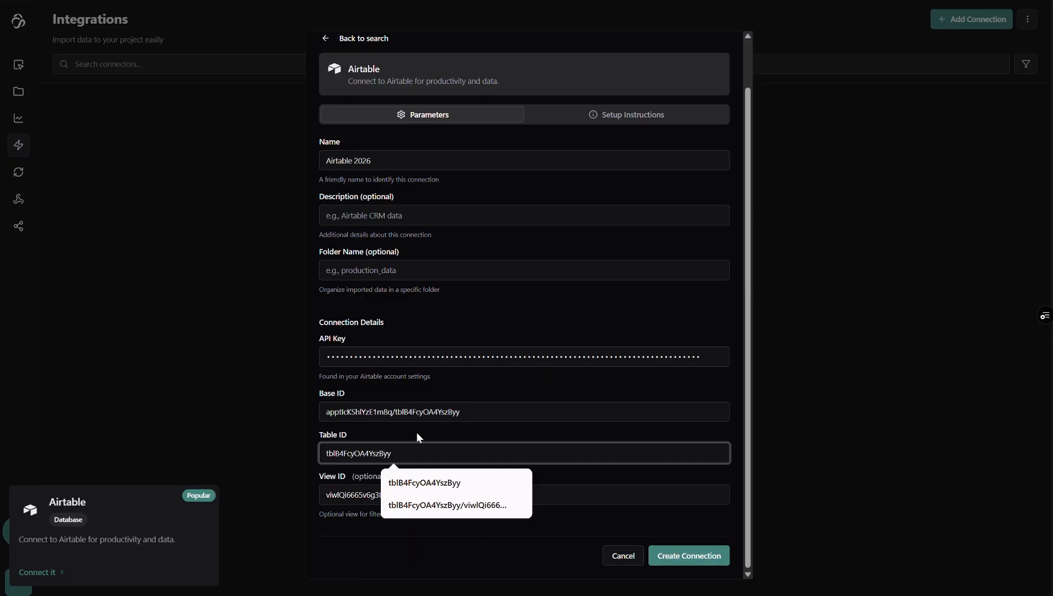
Trim the Base ID to only the segment starting with "app", and create the connection
key("Escape")
left_click_drag(463, 414, 396, 415)
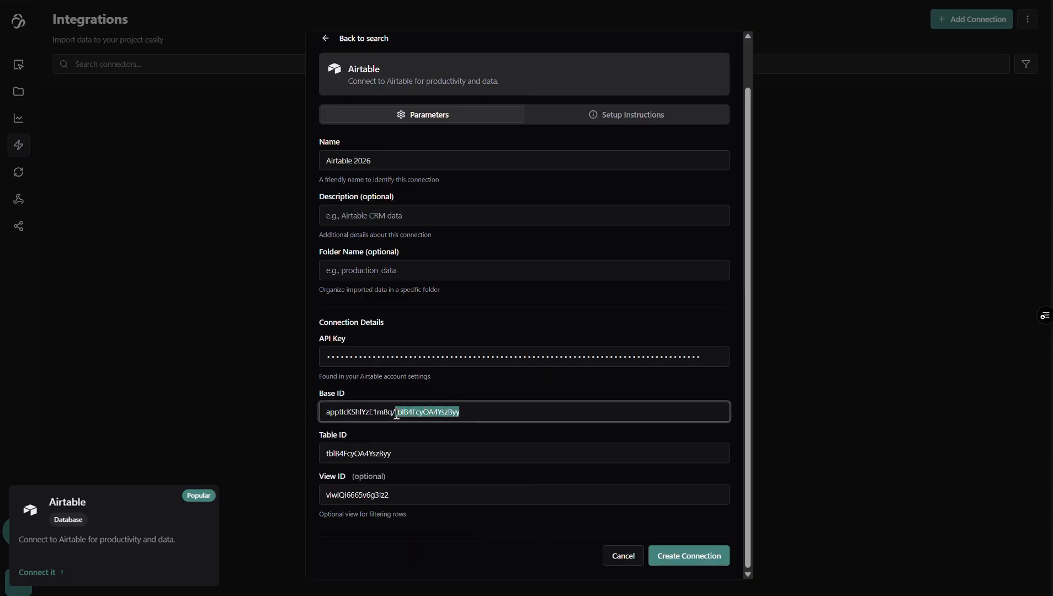
key("BackSpace")
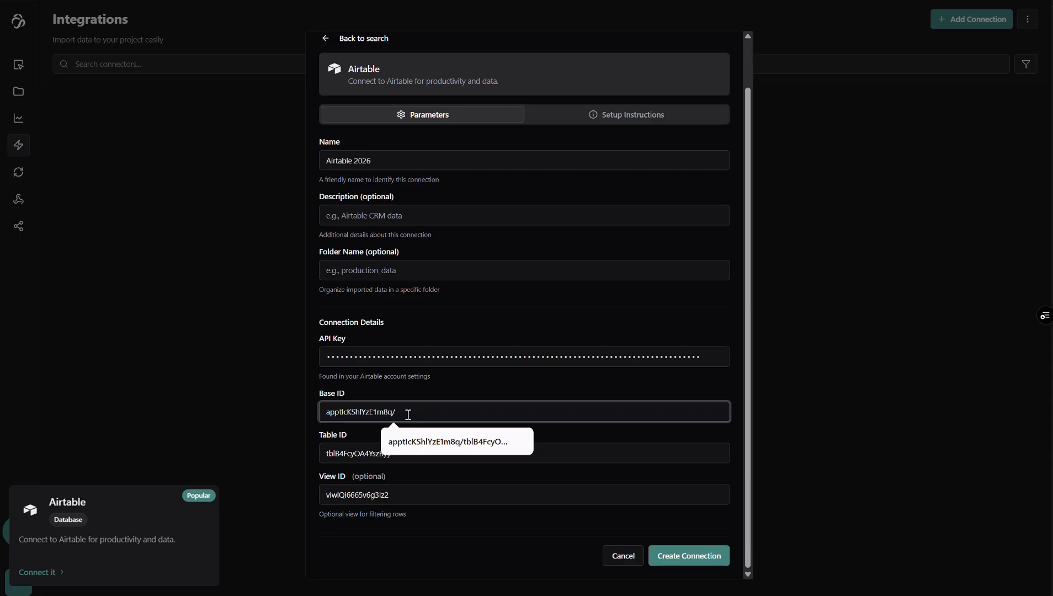
key("BackSpace")
key("Escape")
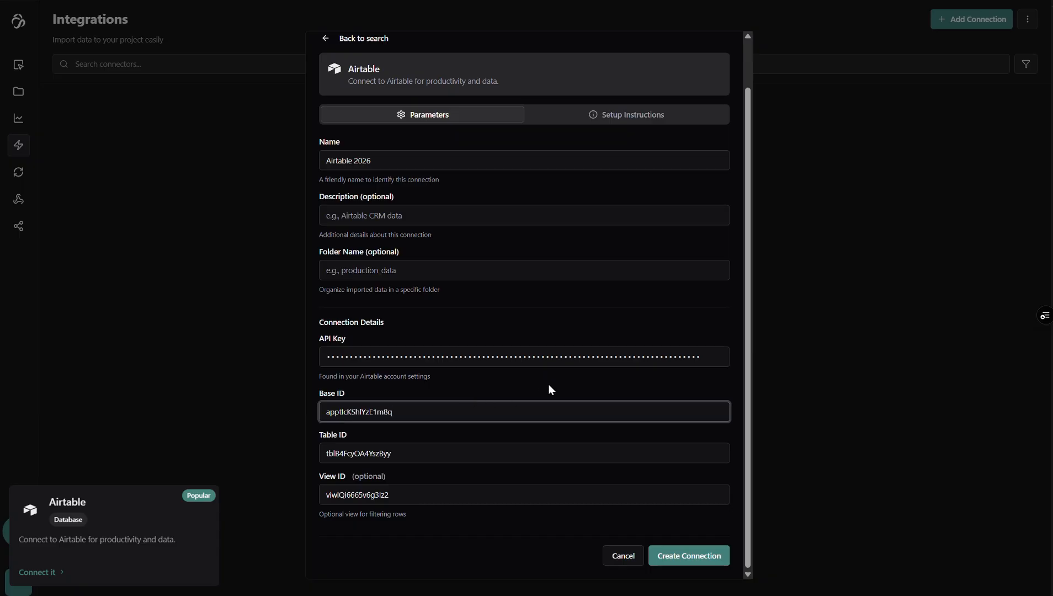
left_click(688, 567)
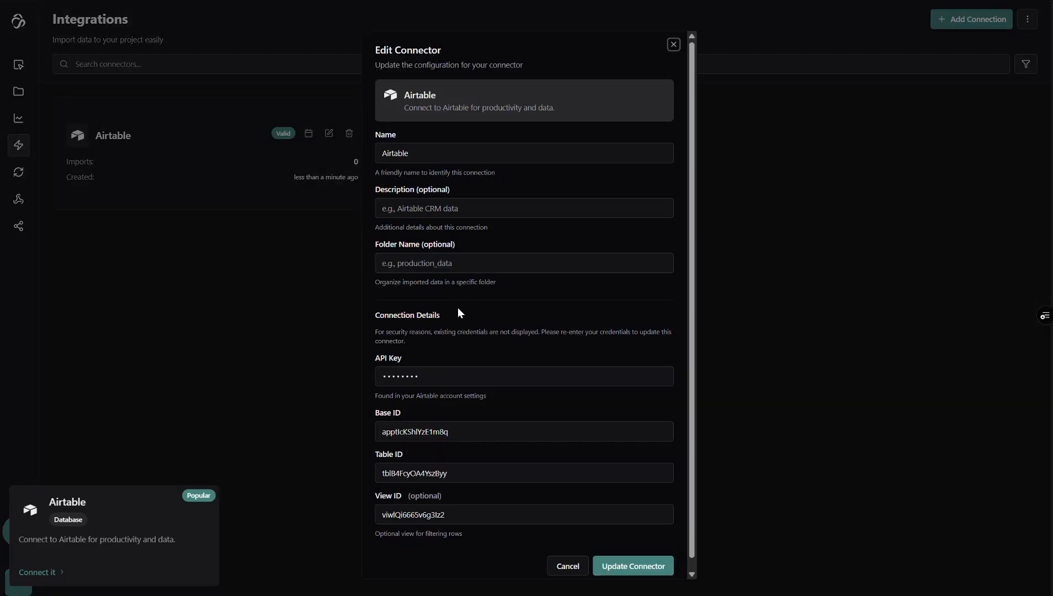
Review the Airtable connector's connection details and close its configuration without updating it
scroll(461, 326, "down", 1)
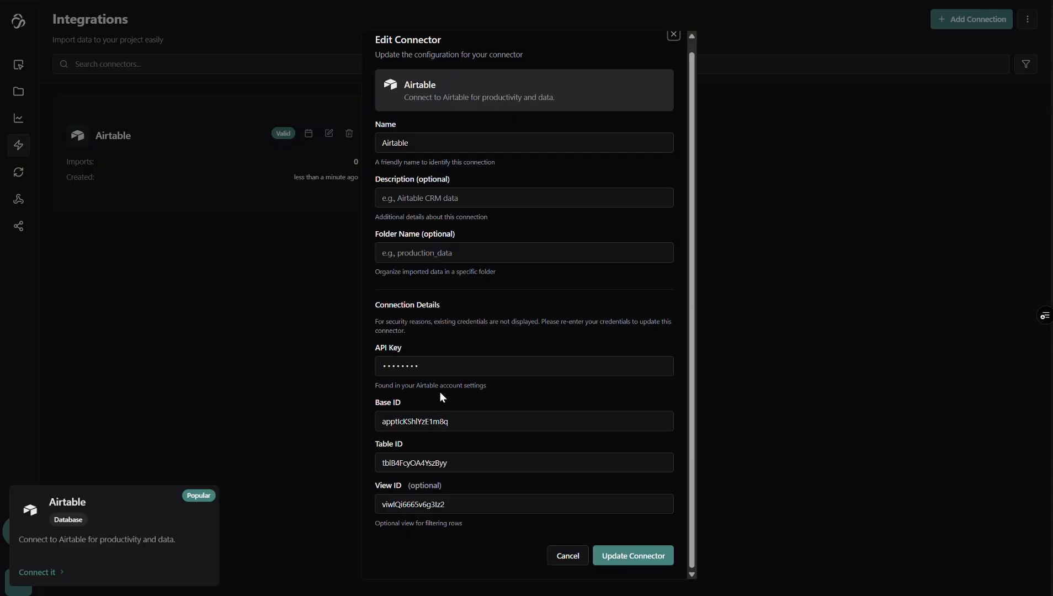
left_click(675, 35)
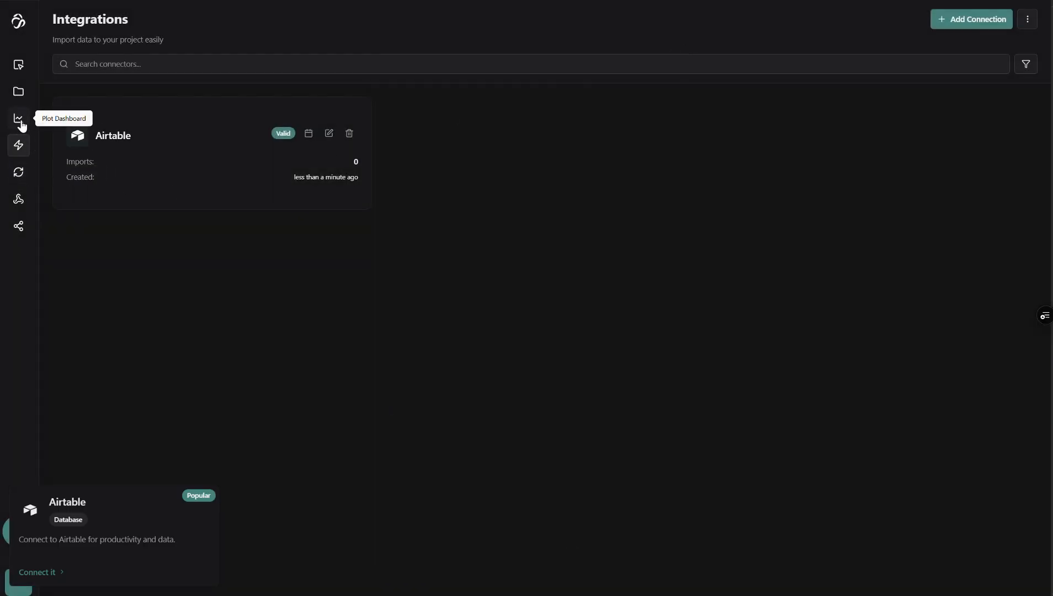
Draft a data sync job for the Airtable connector with a custom cron expression schedule, and discard it
left_click(19, 173)
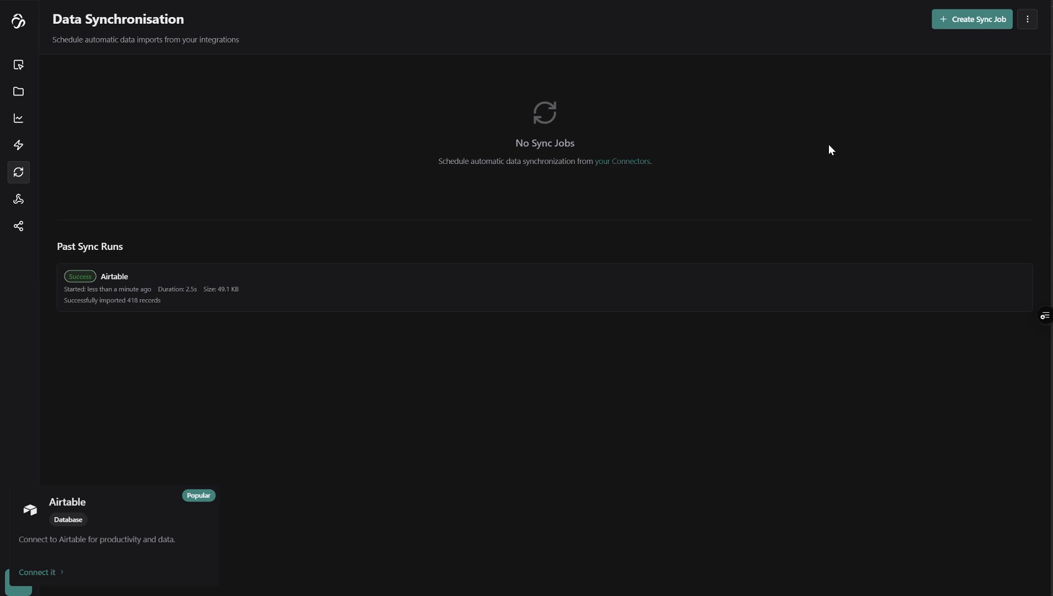
left_click(958, 22)
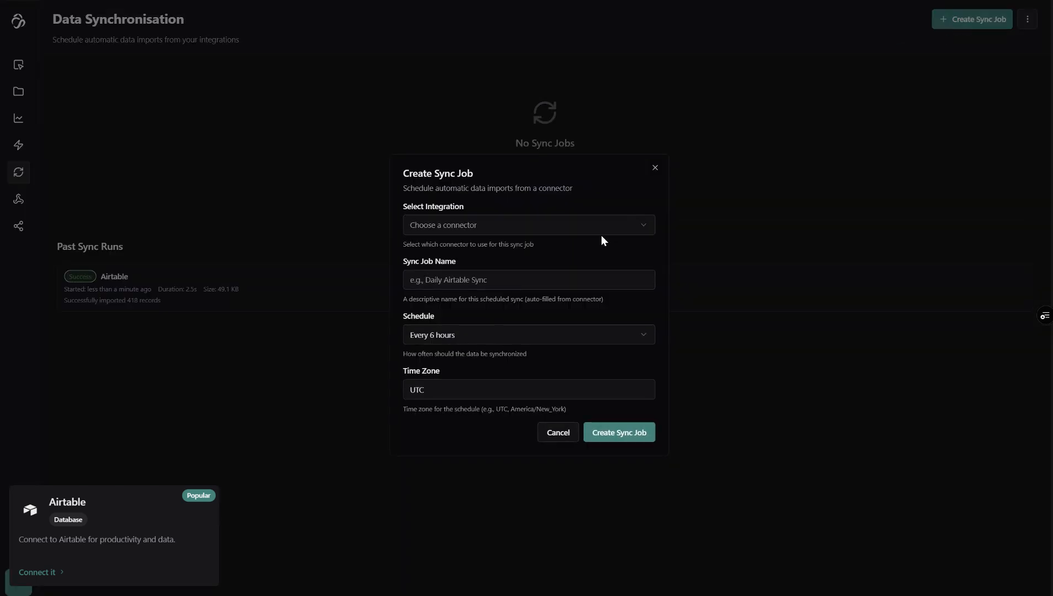
left_click(571, 222)
left_click(546, 230)
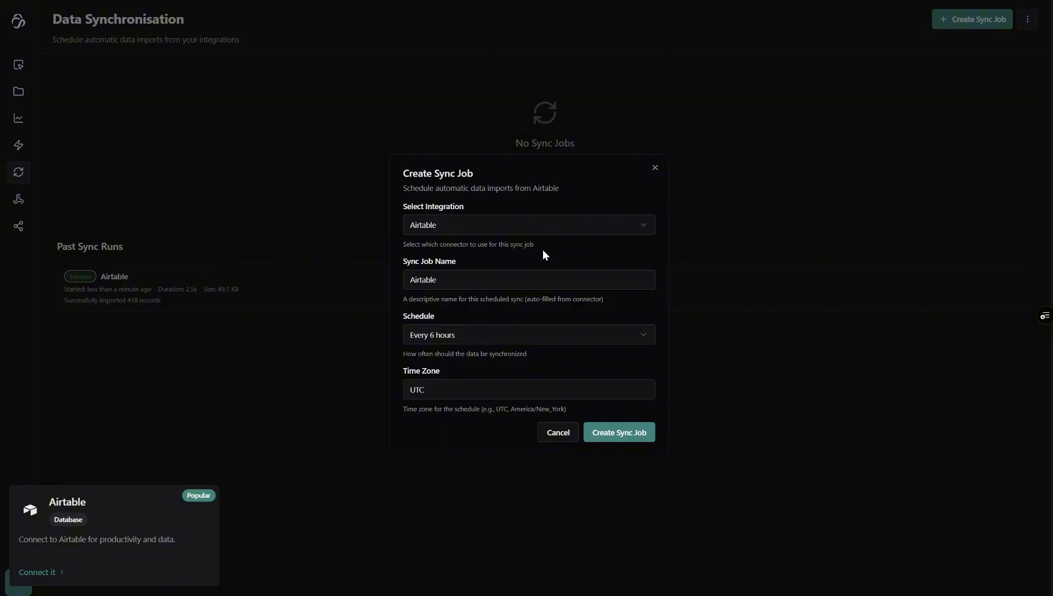
left_click(488, 335)
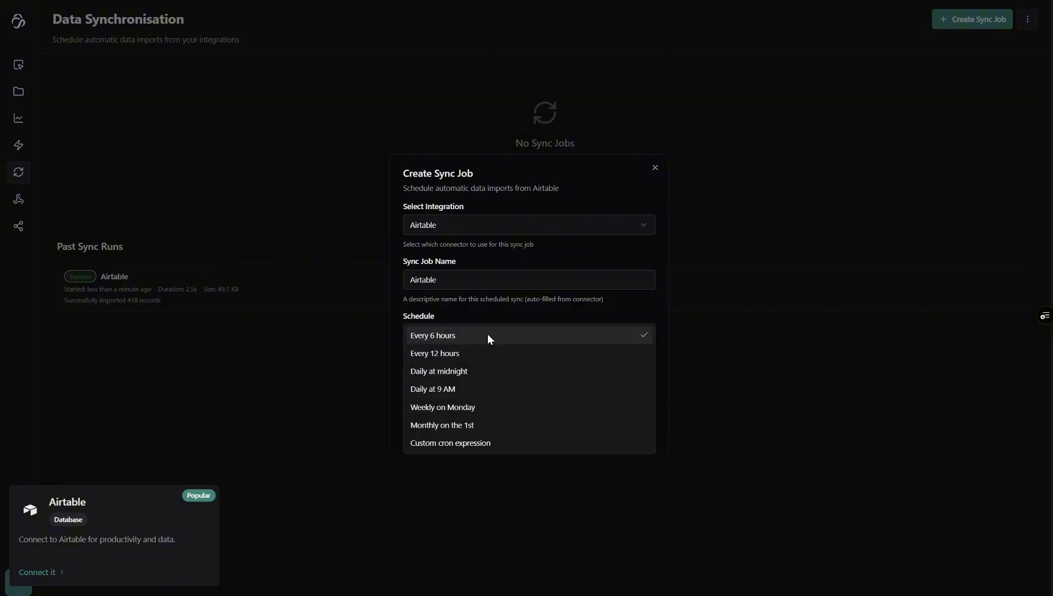
left_click(475, 442)
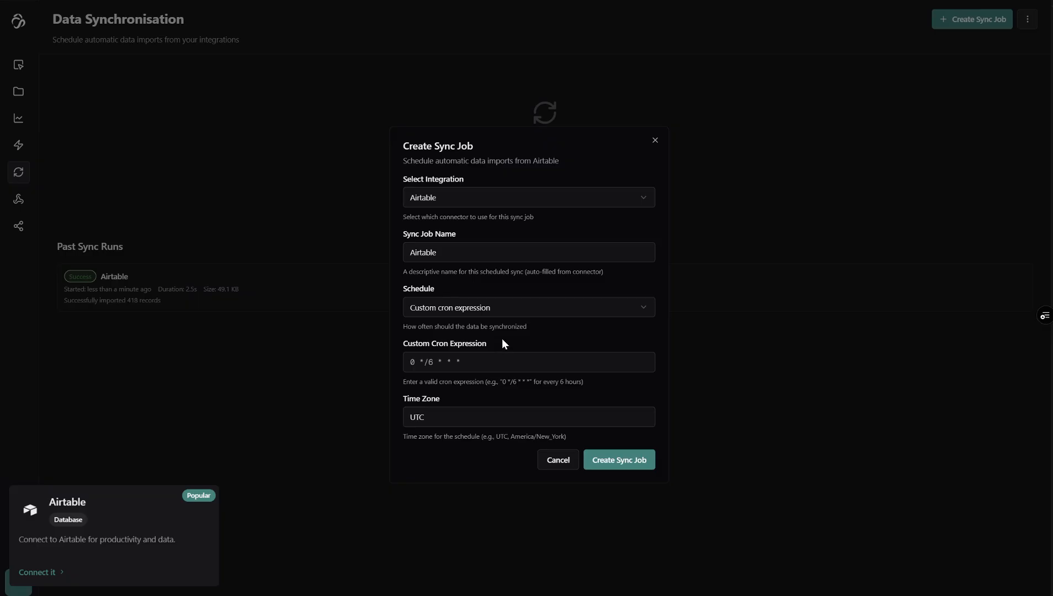
left_click(552, 463)
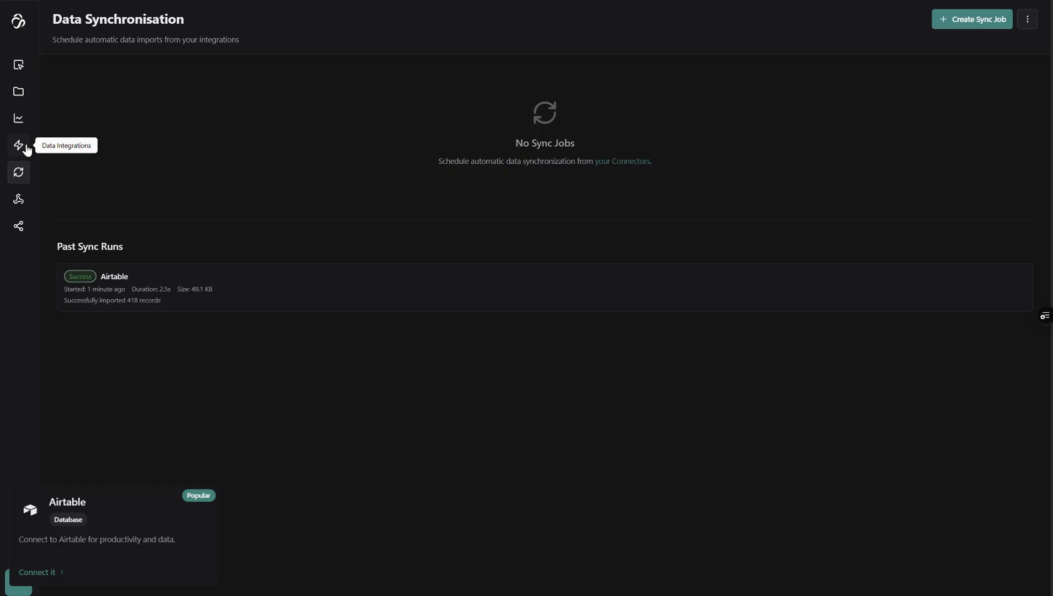
Open the imported Airtable file from the project's root folder to view its table data
left_click(25, 94)
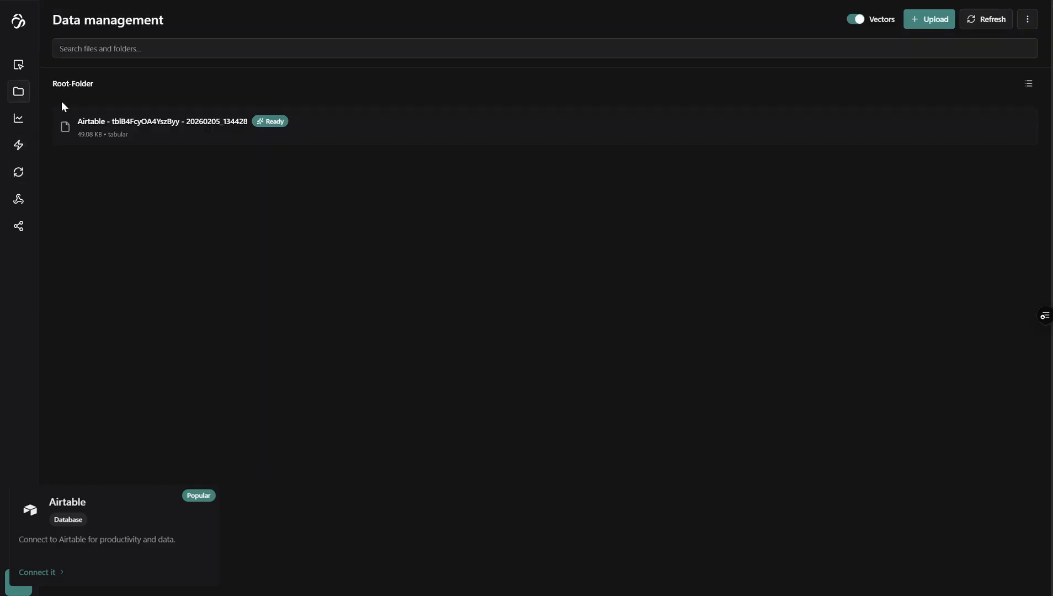
left_click(163, 133)
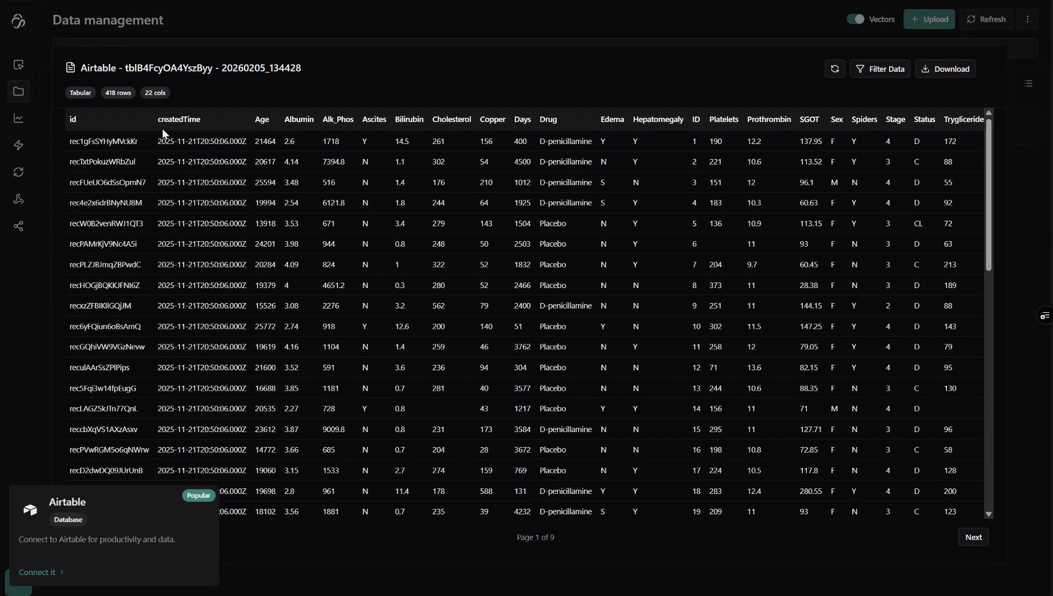